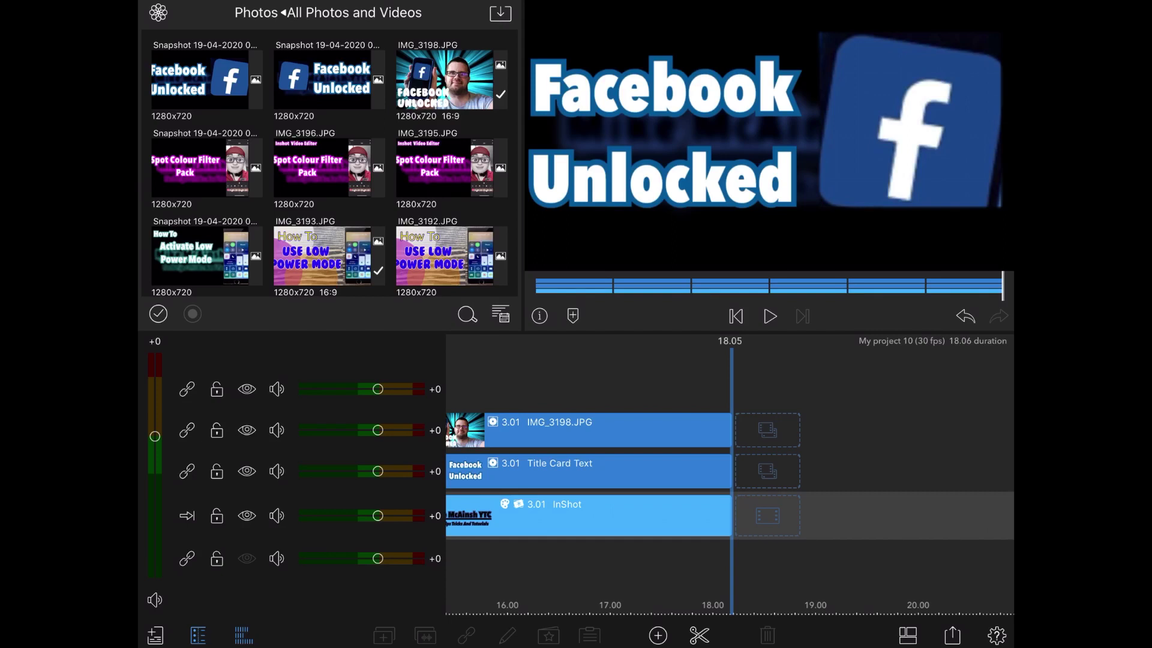
# Place IMG_3196.JPG on the main track directly after the InShot clip
pyautogui.moveTo(323, 167)
pyautogui.mouseDown()
pyautogui.moveTo(863, 491)
pyautogui.moveTo(873, 515)
pyautogui.mouseUp()
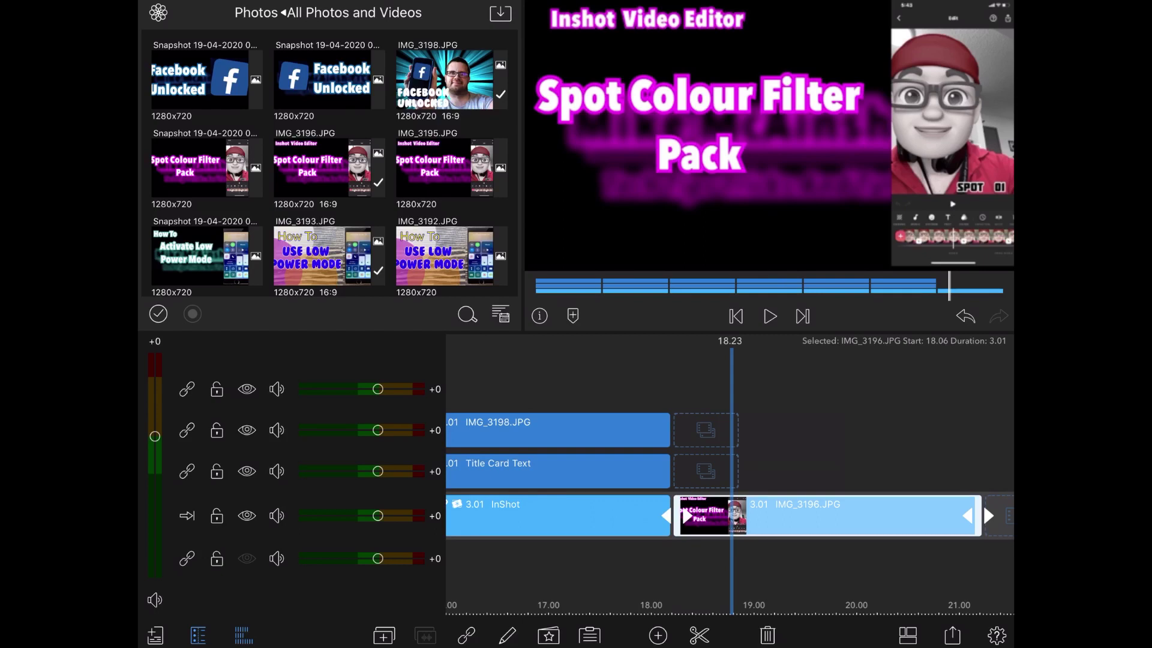
# Add a Plain-White overlay title and align its start with IMG_3196.JPG
pyautogui.click(658, 635)
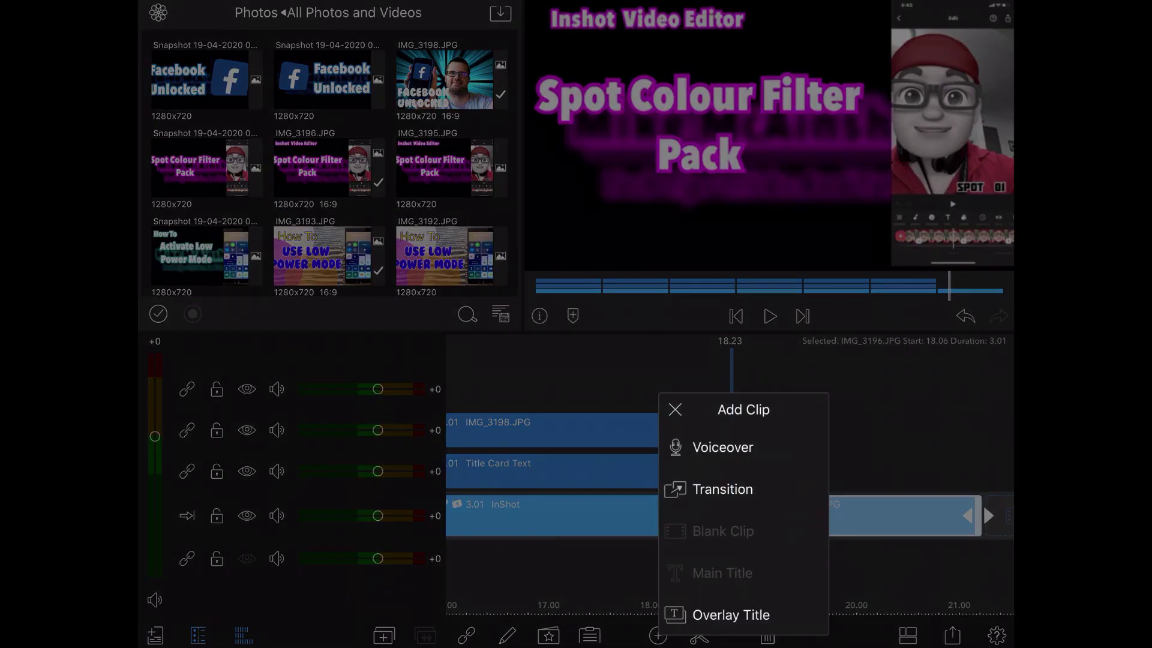
pyautogui.click(731, 615)
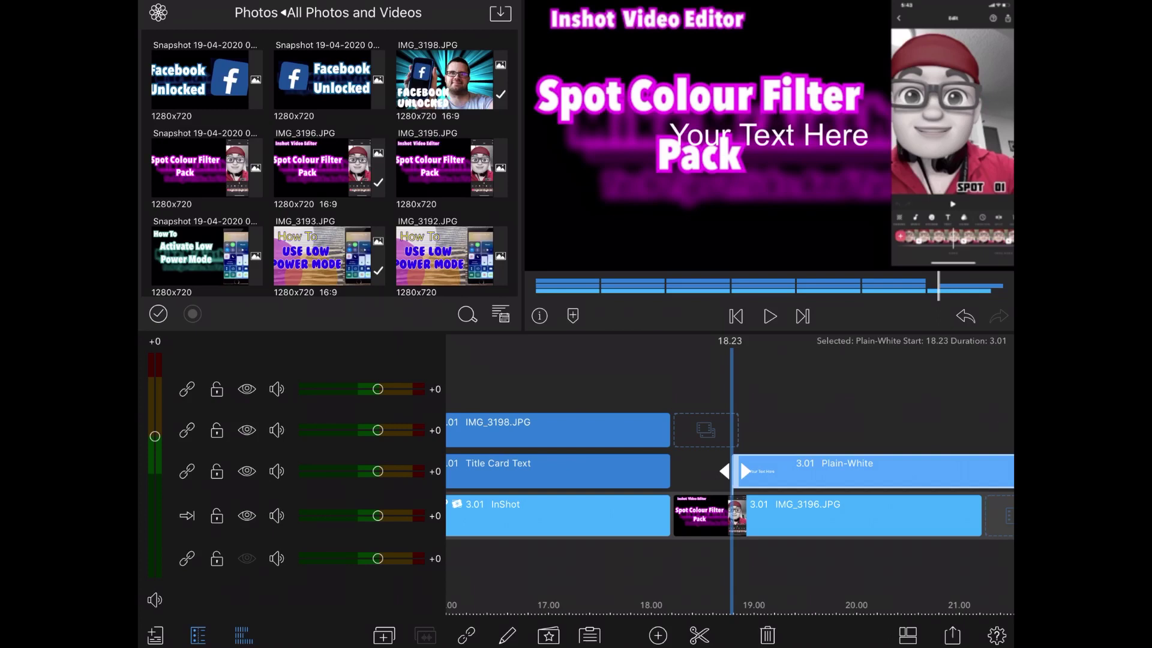
pyautogui.moveTo(837, 469)
pyautogui.mouseDown()
pyautogui.moveTo(774, 468)
pyautogui.moveTo(810, 470)
pyautogui.mouseUp()
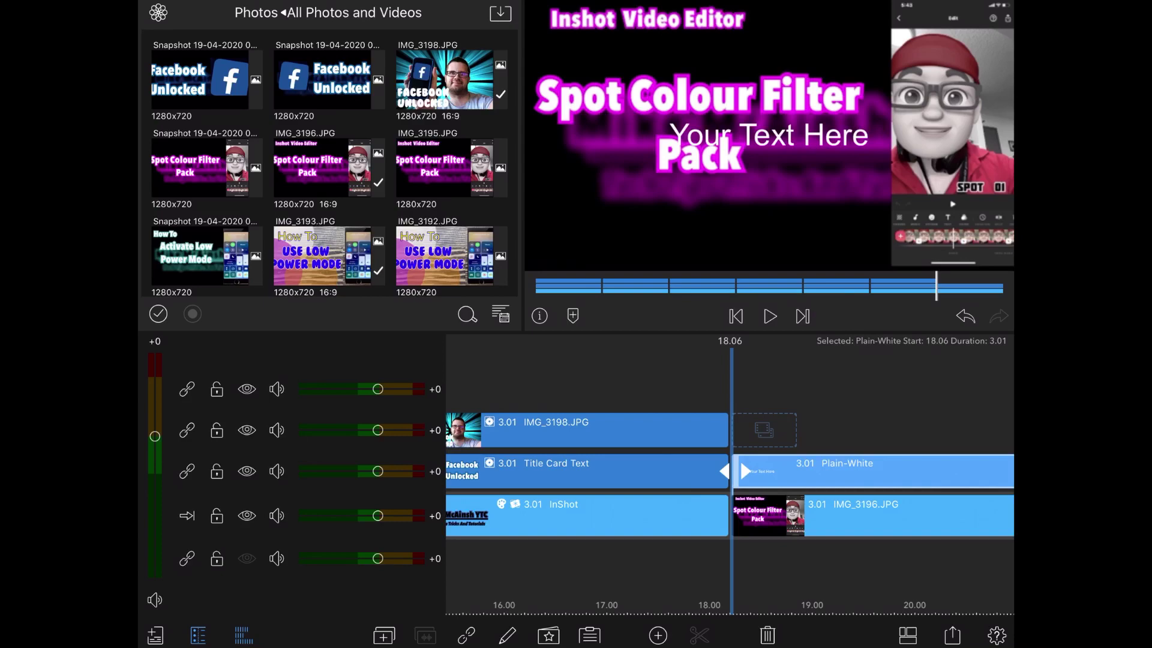
# Edit the title's layers and delete the placeholder 'Your Text Here' text layer
pyautogui.doubleClick(873, 471)
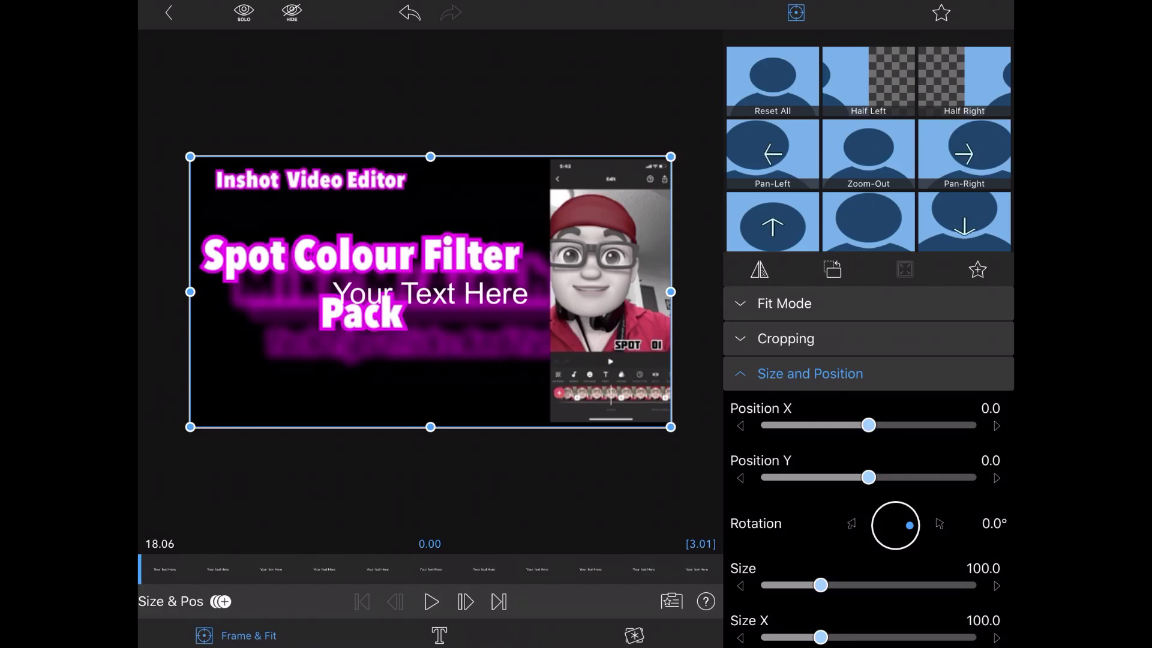
pyautogui.click(169, 12)
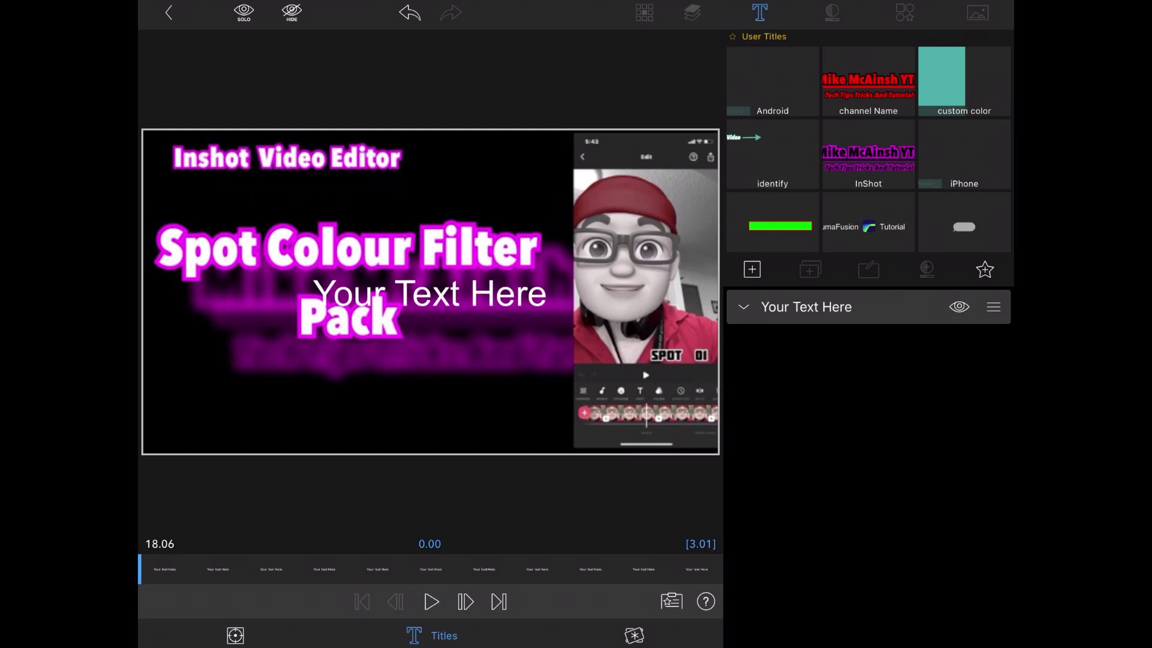
pyautogui.click(807, 307)
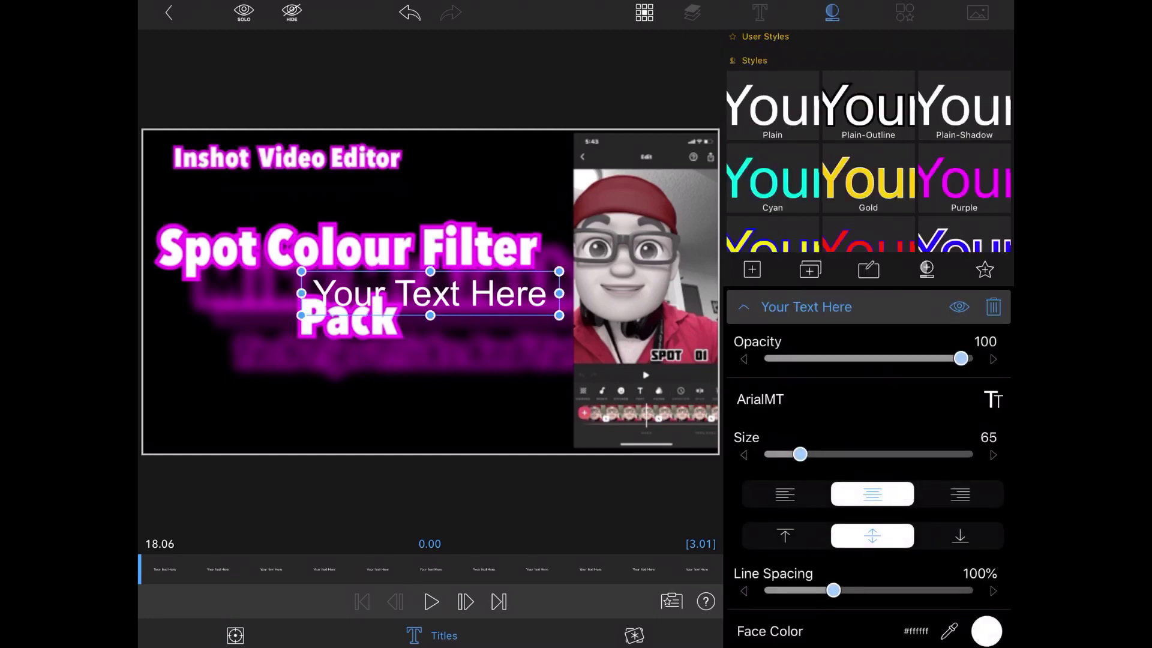
pyautogui.click(994, 307)
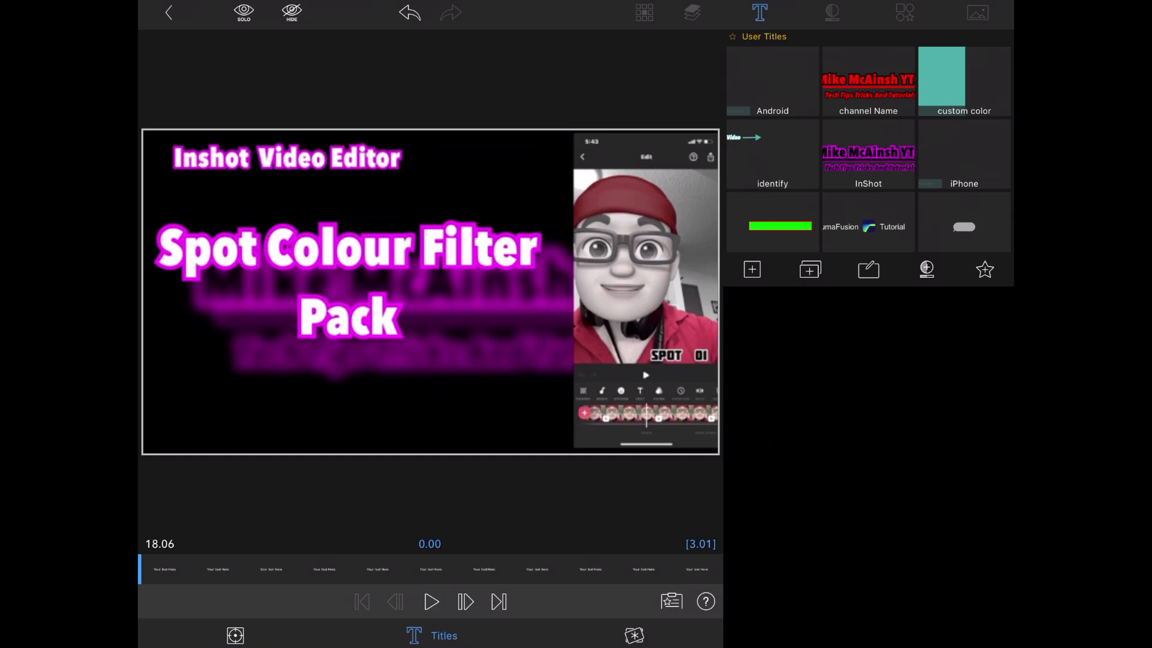
pyautogui.click(752, 269)
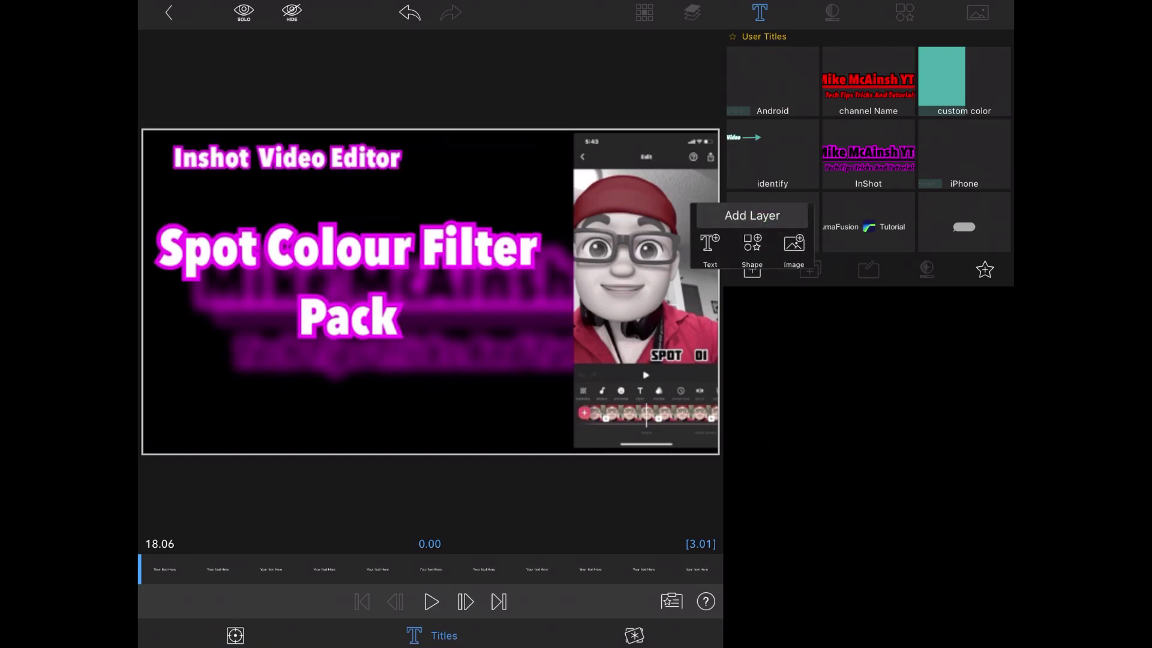
# Add a rectangle shape layer, shrunk and positioned to cover the 'Inshot Video Editor' text at top-left
pyautogui.click(752, 243)
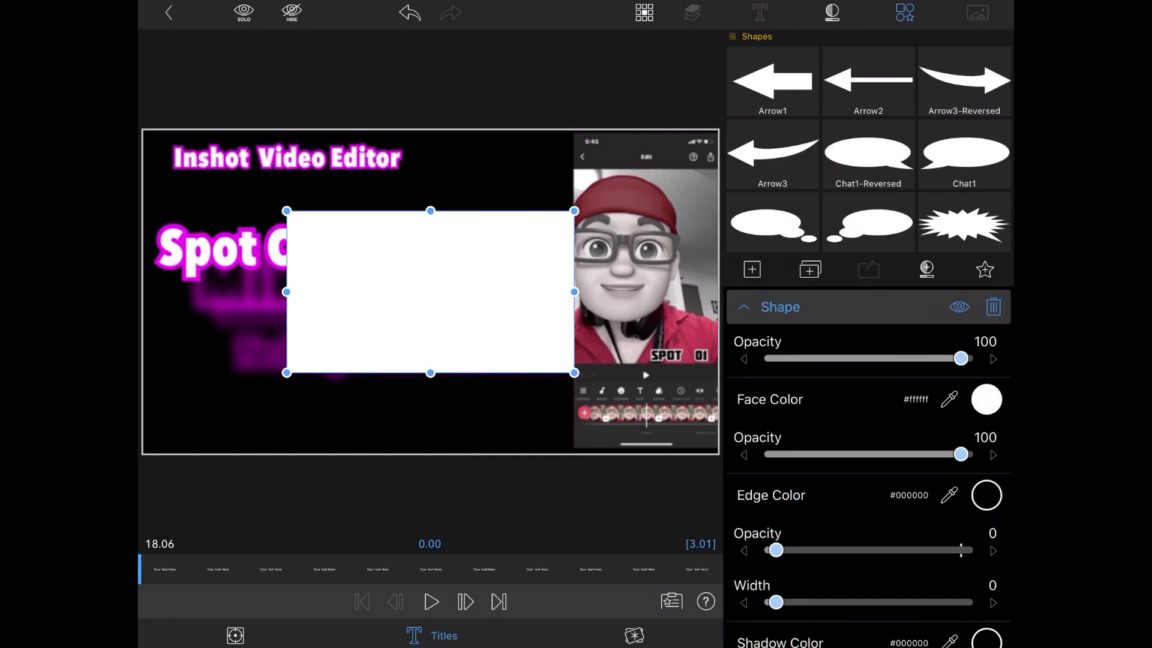
pyautogui.moveTo(574, 211); pyautogui.dragTo(520, 243)
pyautogui.moveTo(430, 293); pyautogui.dragTo(255, 184)
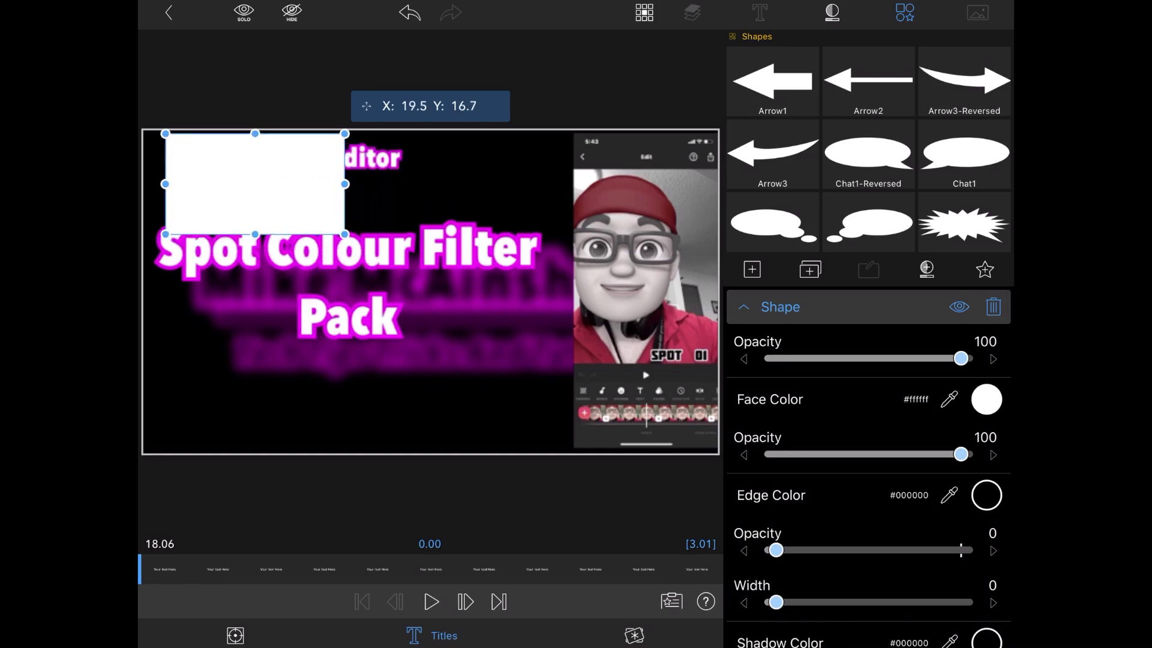
pyautogui.moveTo(345, 184); pyautogui.dragTo(408, 184)
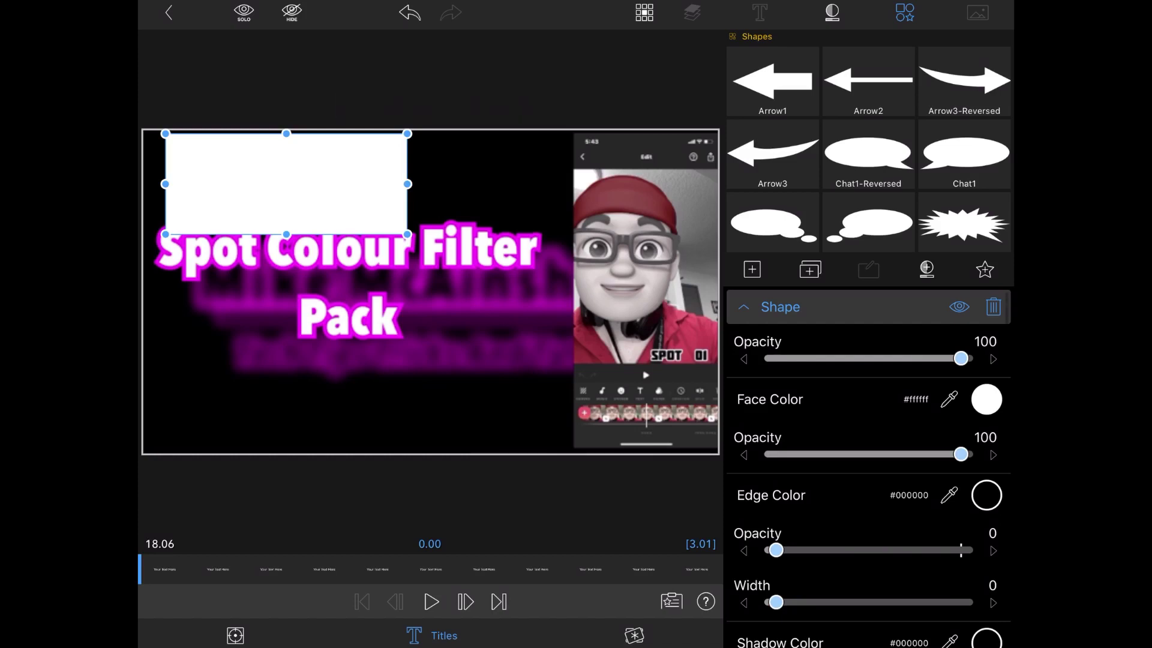
pyautogui.moveTo(287, 233); pyautogui.dragTo(286, 201)
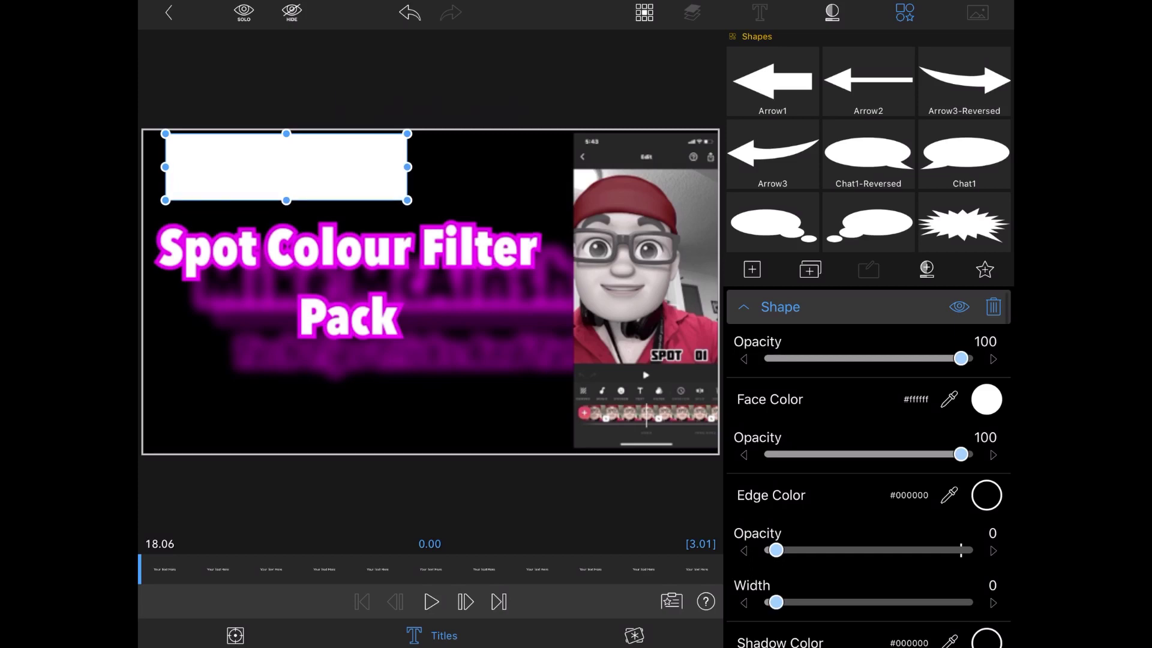
pyautogui.moveTo(286, 166); pyautogui.dragTo(290, 166)
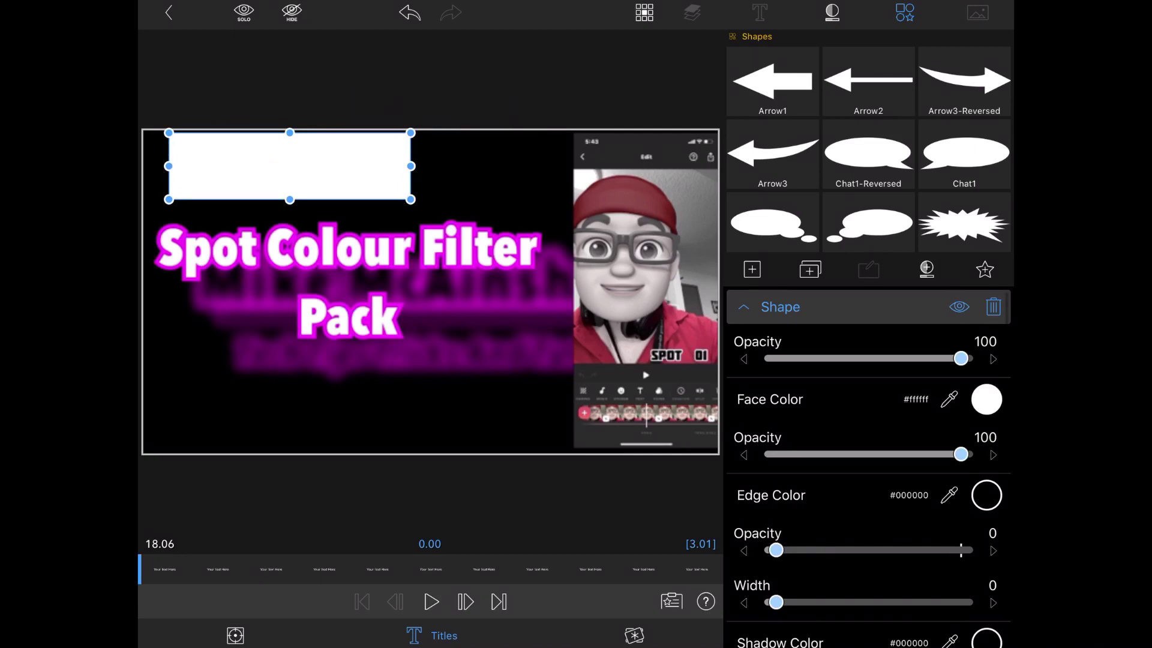
# Change the rectangle's face colour to black (000000) so it blends into the background
pyautogui.click(760, 12)
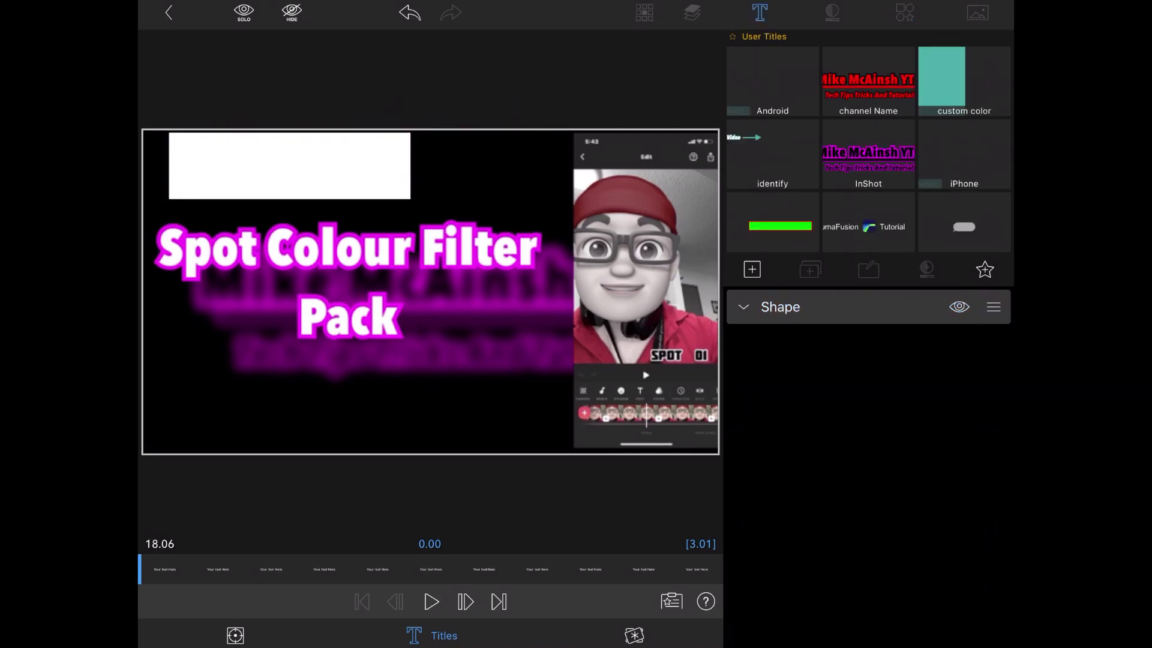
pyautogui.click(288, 166)
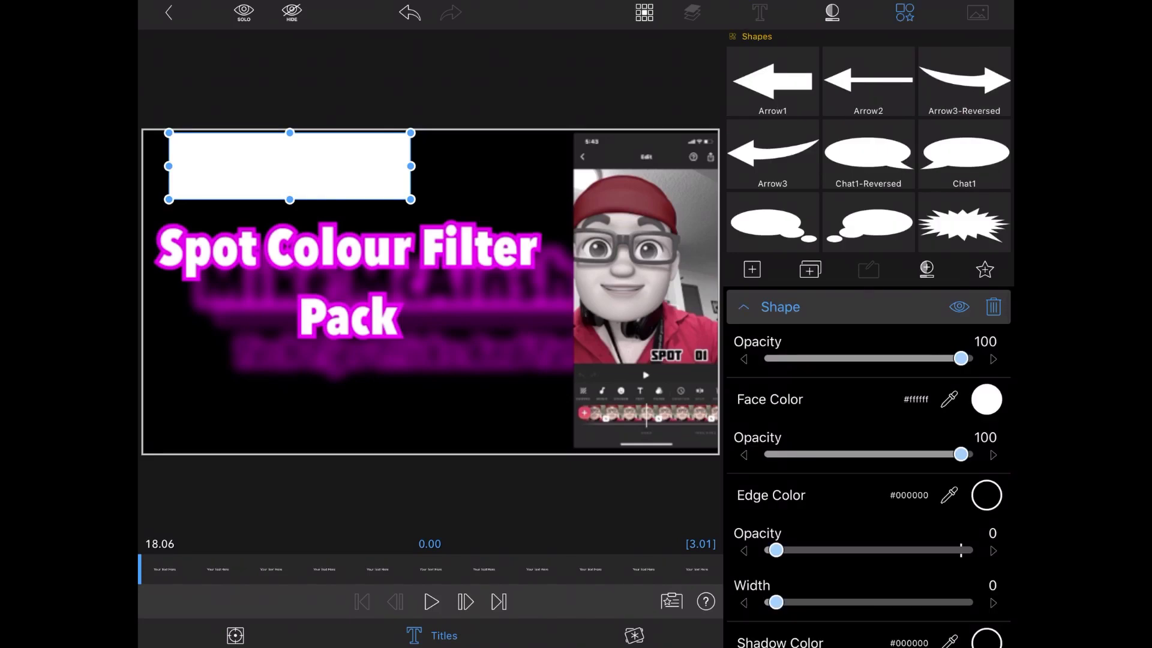
pyautogui.click(986, 398)
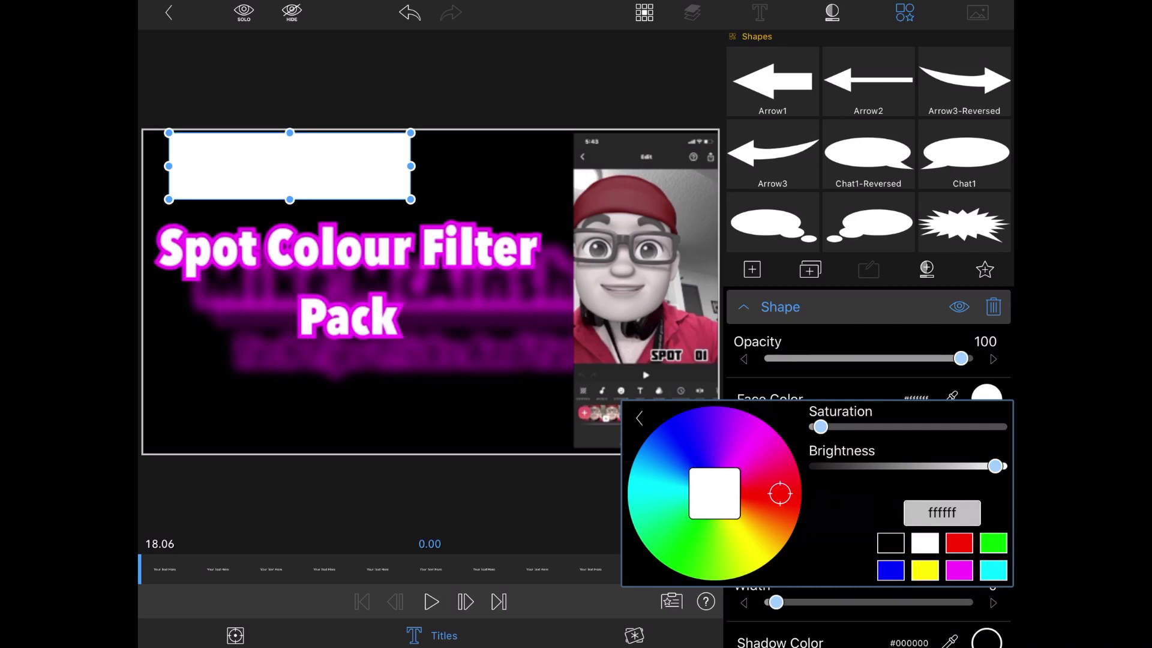
pyautogui.click(891, 542)
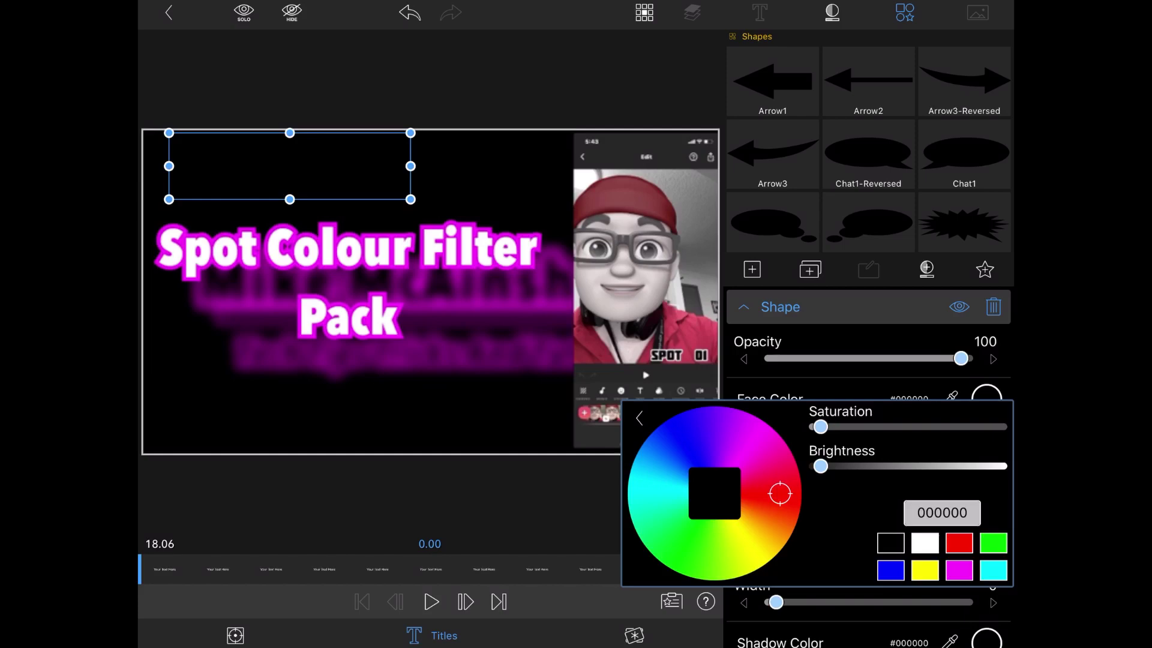
pyautogui.click(449, 504)
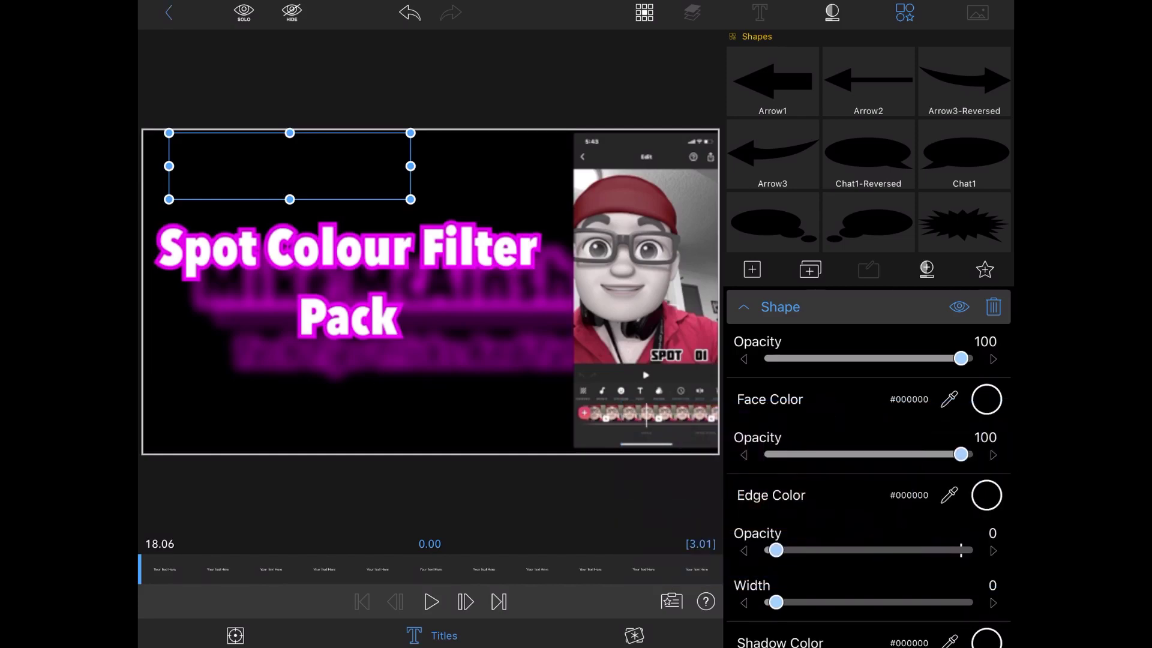
# Leave the title editor and return to the main timeline
pyautogui.click(169, 13)
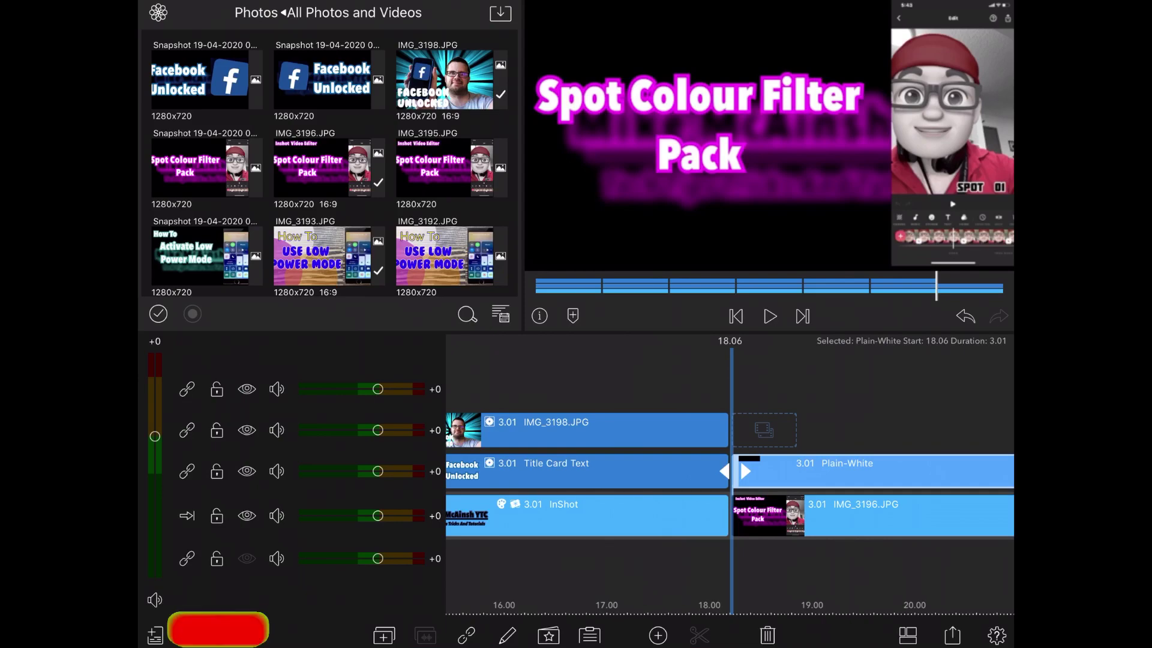
# Export the current frame as a Snapshot from Share/Export
pyautogui.click(952, 635)
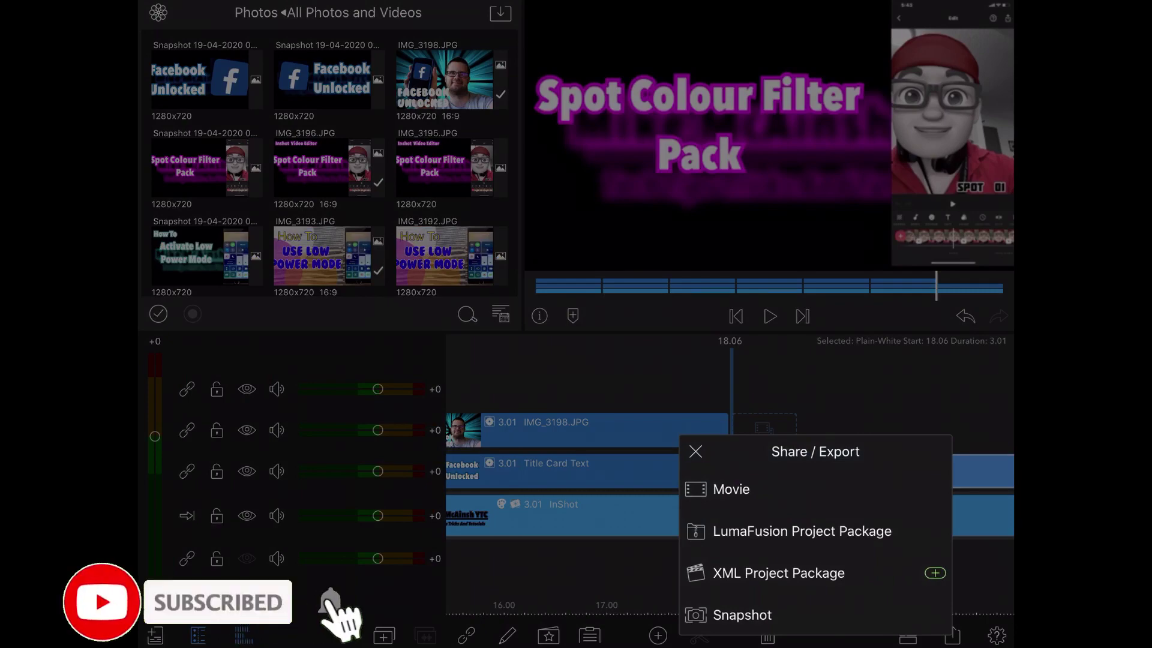
pyautogui.click(742, 614)
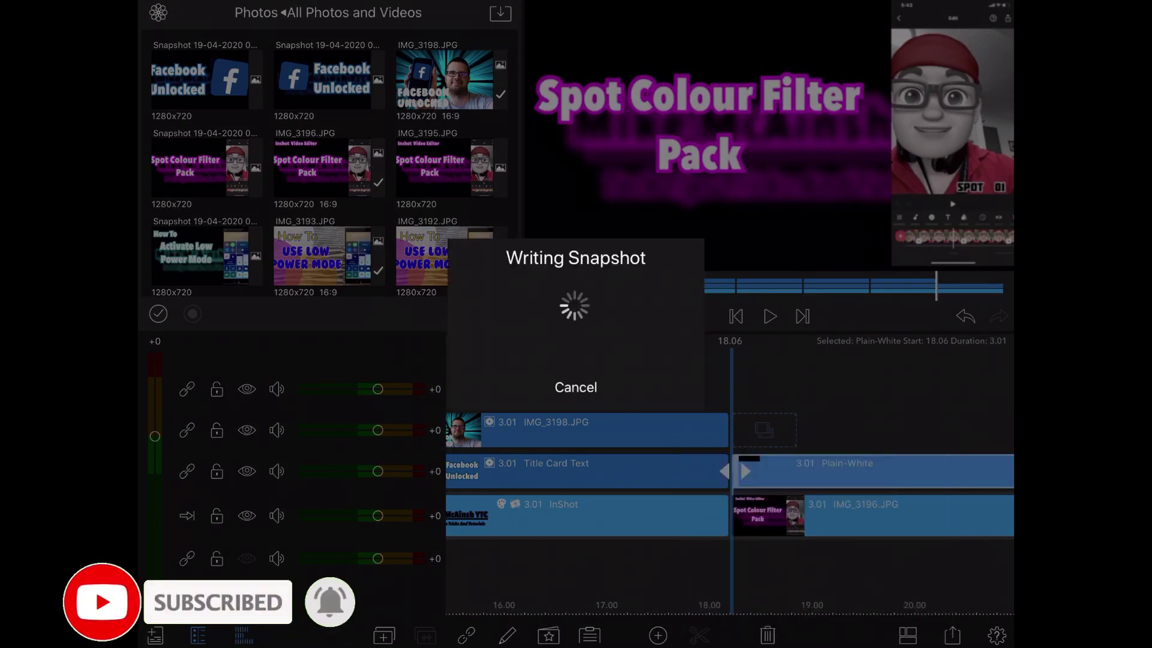